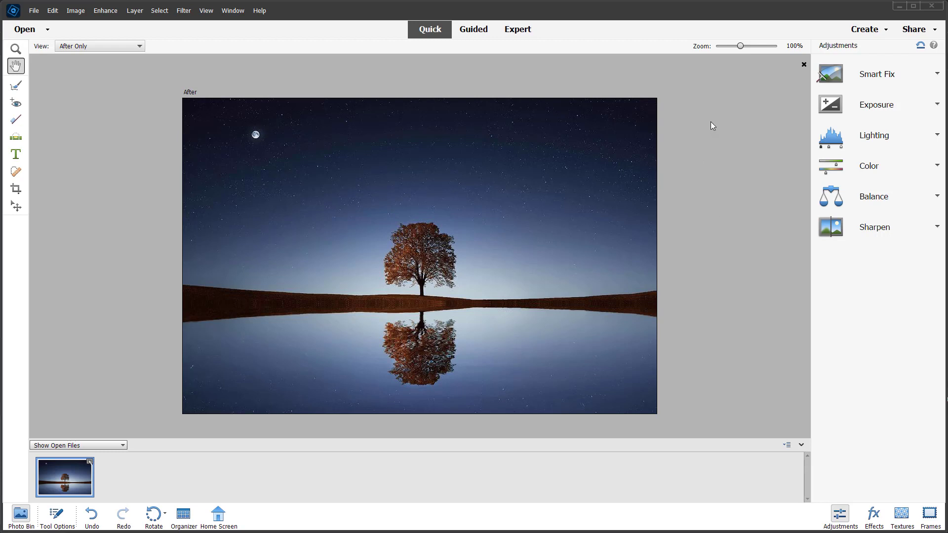
Try to start the Photomerge Exposure guided edit with only the night landscape photo open
{"action": "left_click", "coordinate": [474, 29]}
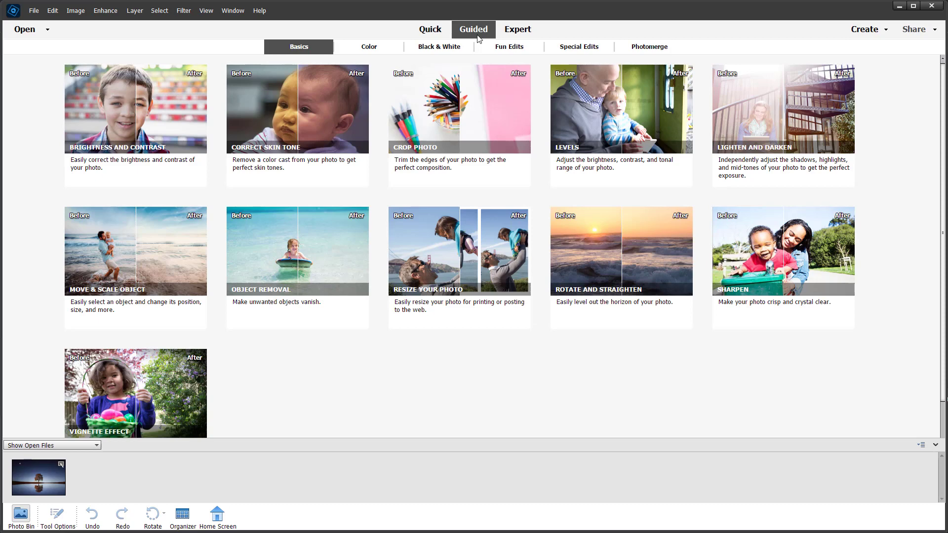
{"action": "left_click", "coordinate": [669, 51]}
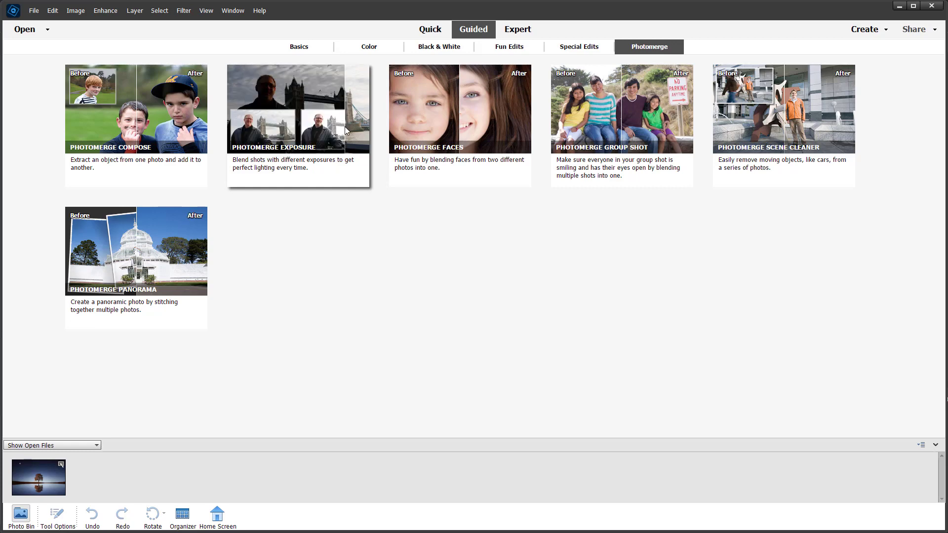
{"action": "left_click", "coordinate": [286, 108]}
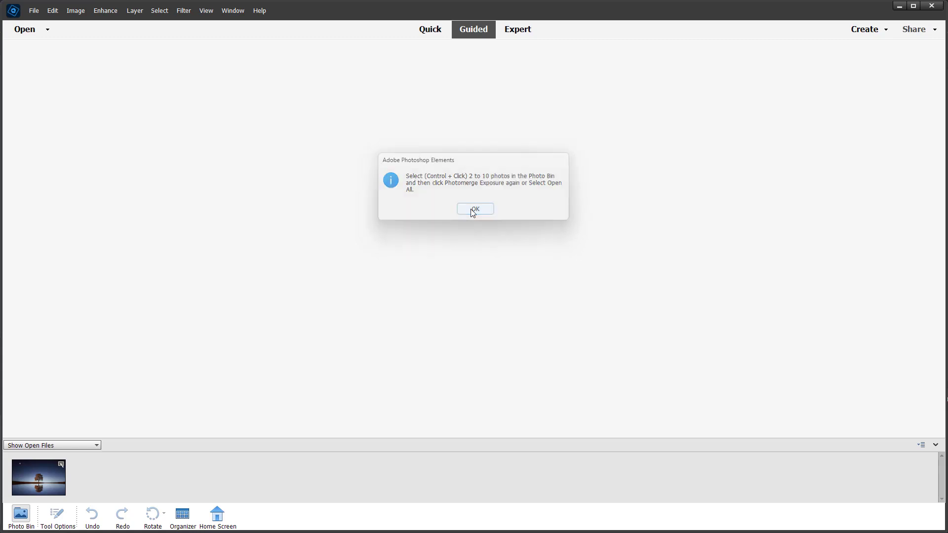
{"action": "left_click", "coordinate": [474, 210]}
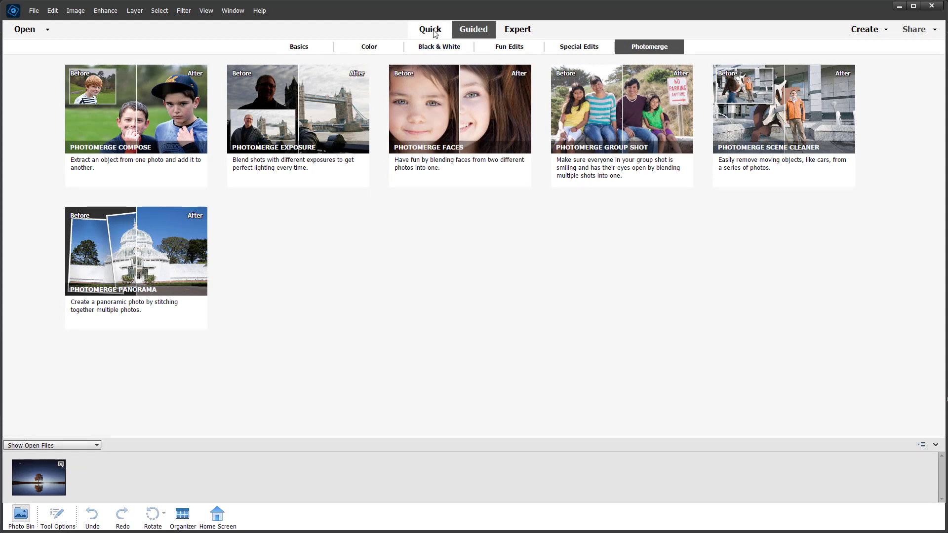
Return to Quick mode and open the portrait woman-3055841_960_720.jpg from the Desktop alongside the landscape
{"action": "left_click", "coordinate": [430, 30]}
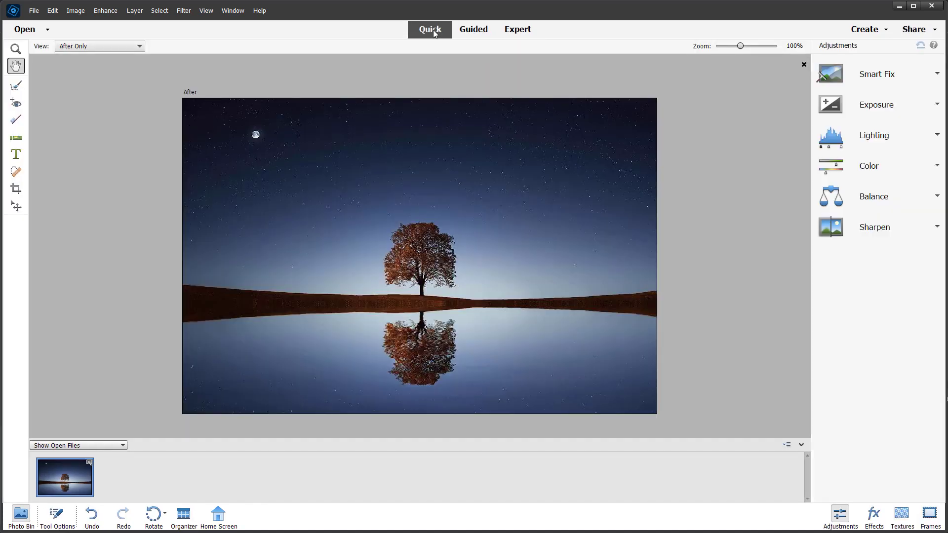
{"action": "left_click", "coordinate": [32, 11]}
{"action": "key", "text": "Escape"}
{"action": "left_click", "coordinate": [114, 84]}
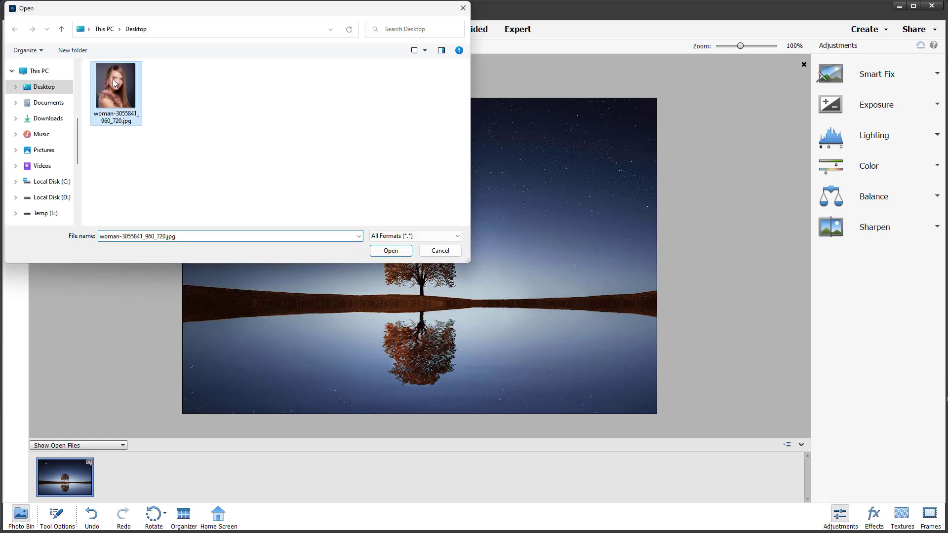
{"action": "left_click", "coordinate": [382, 250]}
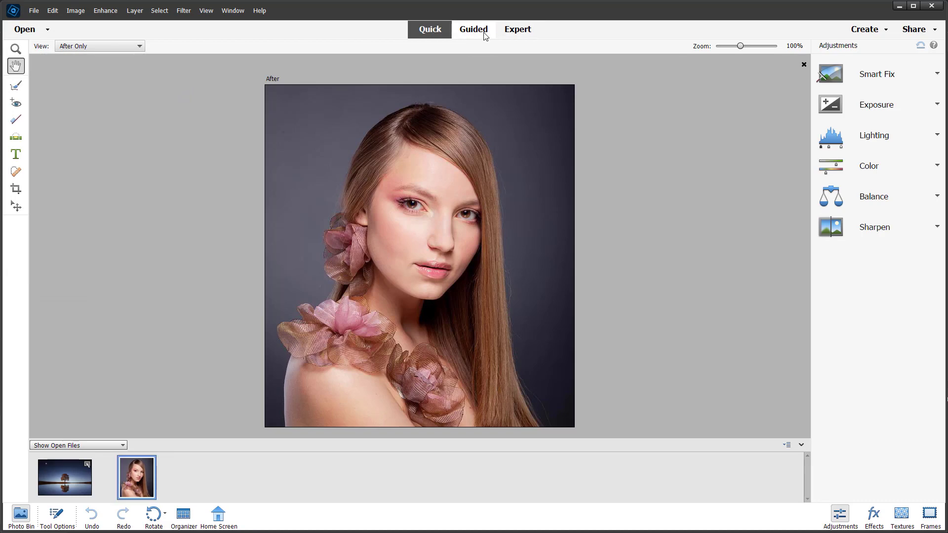
Start the Photomerge Exposure guided edit with both the night landscape and the portrait
{"action": "left_click", "coordinate": [484, 36]}
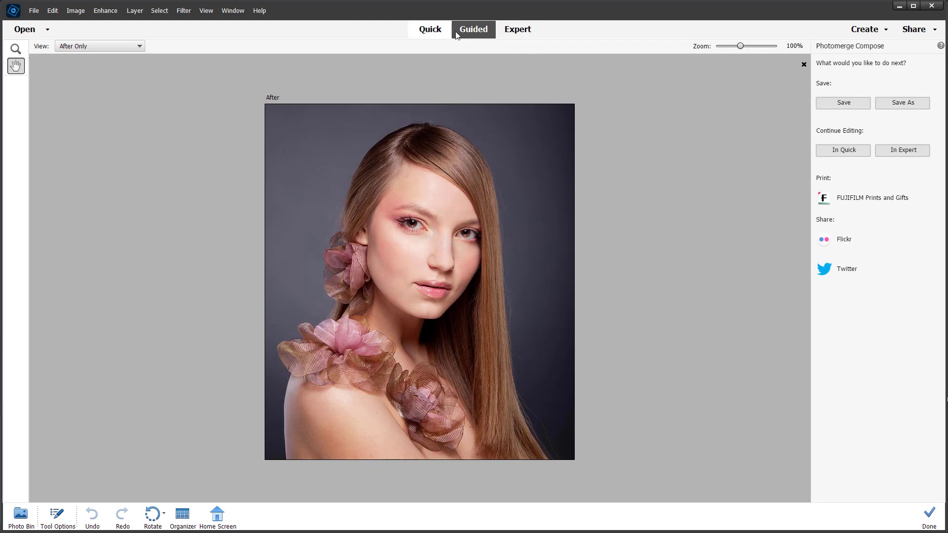
{"action": "left_click", "coordinate": [473, 34]}
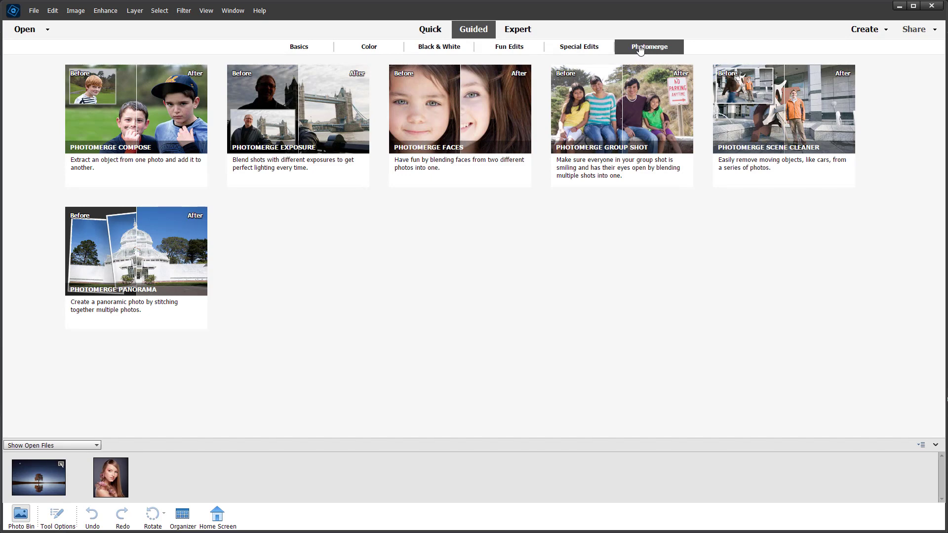
{"action": "left_click", "coordinate": [297, 142]}
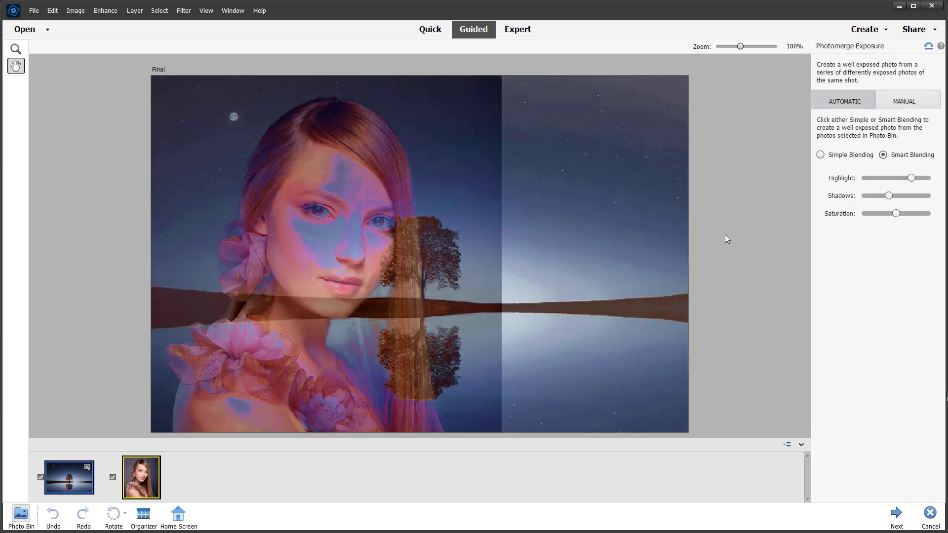
Compare Simple with Smart Blending, and for Smart Blending lower Highlight, raise Shadows to maximum and raise Saturation slightly
{"action": "left_click", "coordinate": [820, 155]}
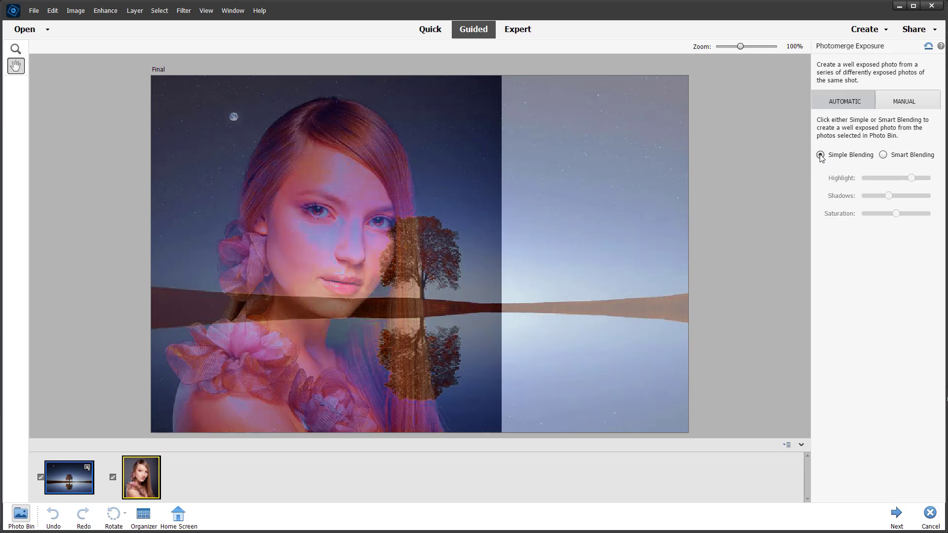
{"action": "left_click", "coordinate": [890, 155]}
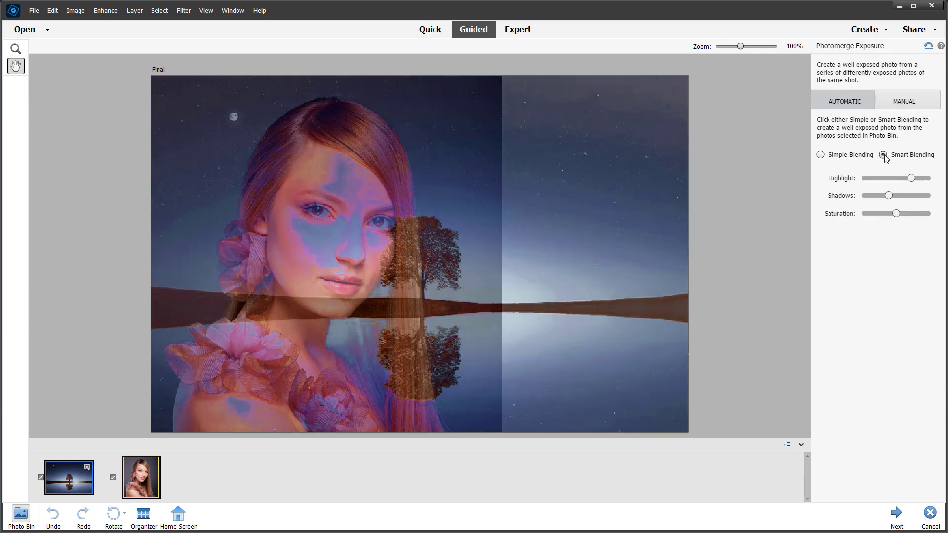
{"action": "left_click_drag", "start_coordinate": [912, 183], "coordinate": [903, 214]}
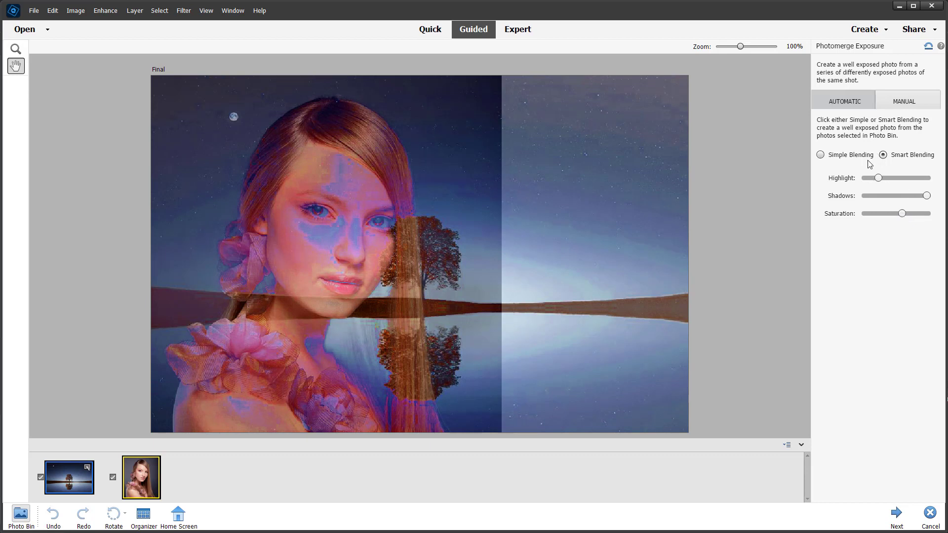
{"action": "left_click", "coordinate": [851, 157]}
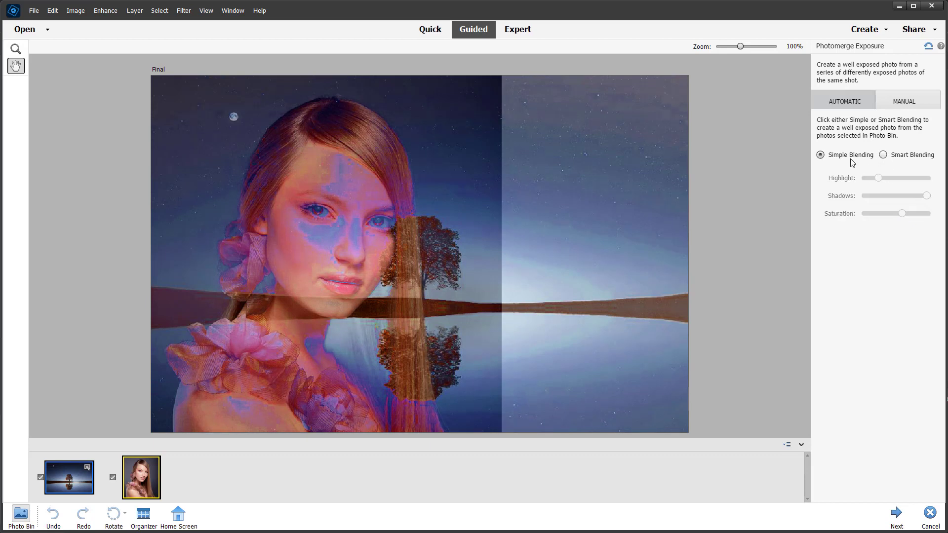
{"action": "left_click", "coordinate": [883, 155]}
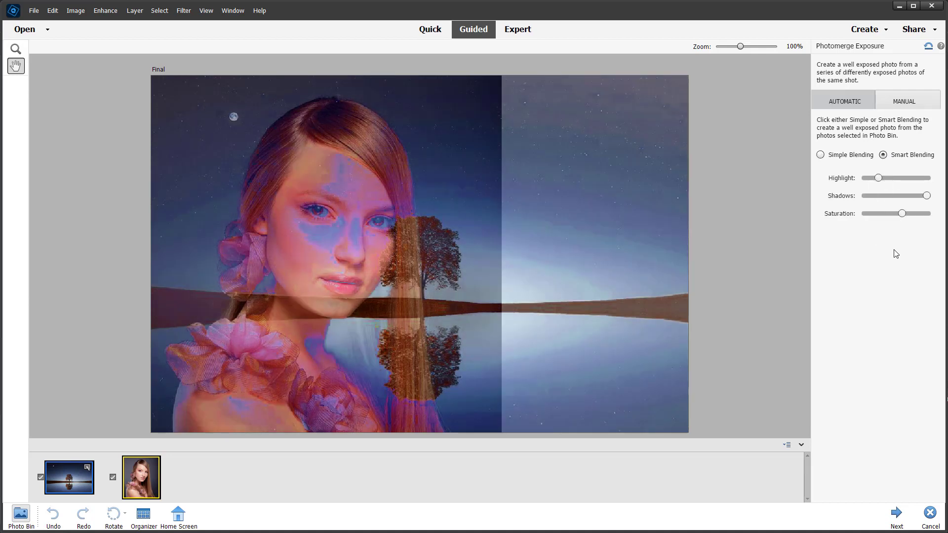
Switch Photomerge Exposure to manual blending and place the portrait as the final image
{"action": "left_click", "coordinate": [893, 105]}
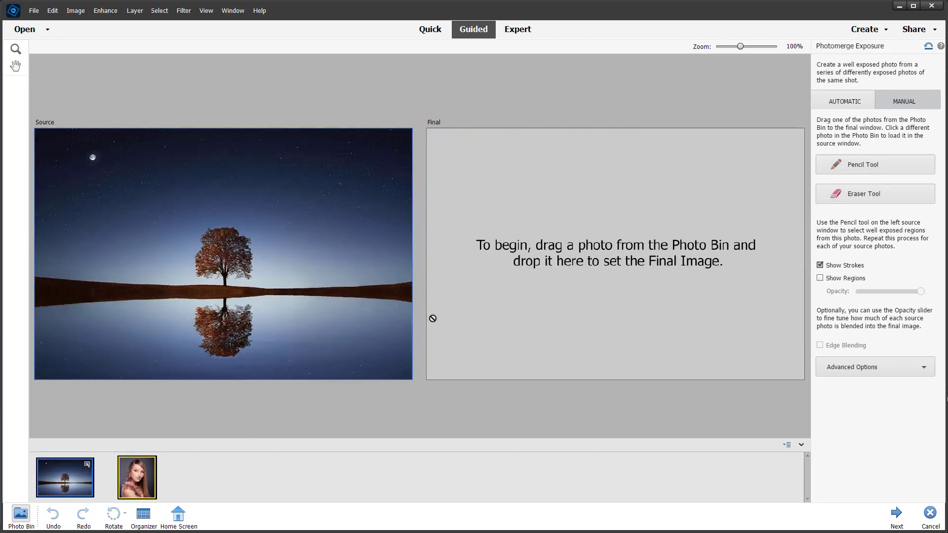
{"action": "left_click_drag", "start_coordinate": [140, 478], "coordinate": [533, 277]}
Mark the landscape source with the Pencil tool over its right half, top-left sky and left edge to blend those regions in
{"action": "left_click", "coordinate": [868, 168]}
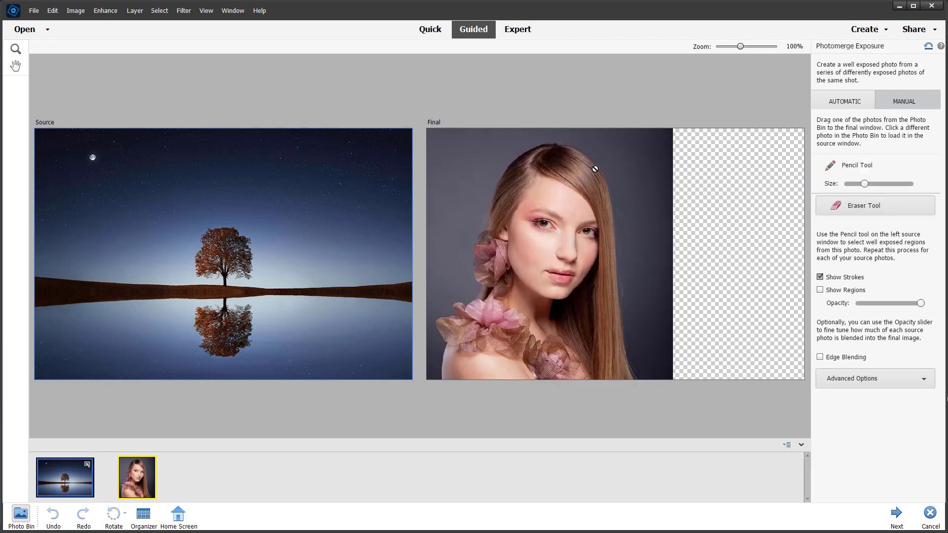
{"action": "left_click", "coordinate": [570, 188]}
{"action": "left_click", "coordinate": [469, 204]}
{"action": "mouse_move", "coordinate": [324, 195]}
{"action": "left_mouse_down"}
{"action": "mouse_move", "coordinate": [317, 232]}
{"action": "mouse_move", "coordinate": [328, 237]}
{"action": "left_mouse_up"}
{"action": "mouse_move", "coordinate": [370, 260]}
{"action": "left_mouse_down"}
{"action": "mouse_move", "coordinate": [345, 229]}
{"action": "mouse_move", "coordinate": [339, 343]}
{"action": "left_mouse_up"}
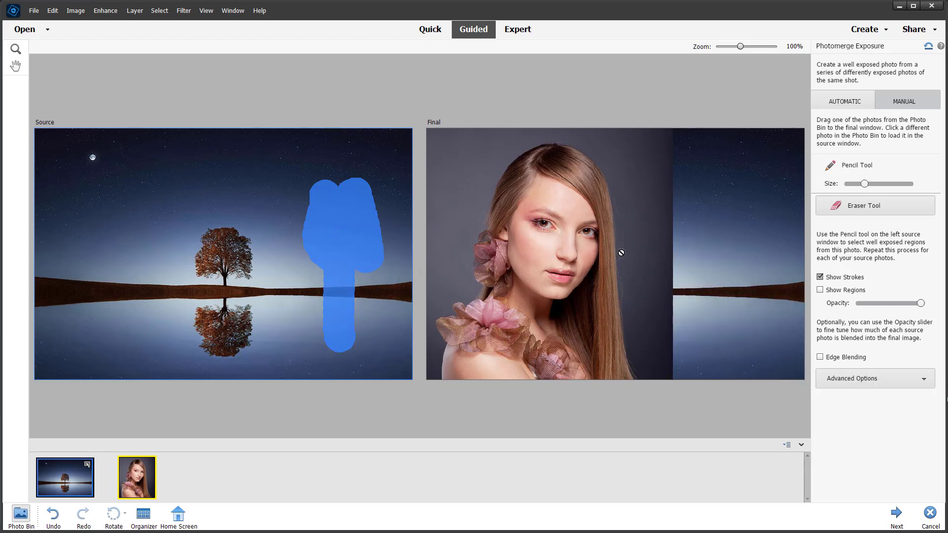
{"action": "mouse_move", "coordinate": [303, 167]}
{"action": "left_mouse_down"}
{"action": "mouse_move", "coordinate": [296, 297]}
{"action": "mouse_move", "coordinate": [331, 271]}
{"action": "mouse_move", "coordinate": [280, 251]}
{"action": "mouse_move", "coordinate": [351, 218]}
{"action": "left_mouse_up"}
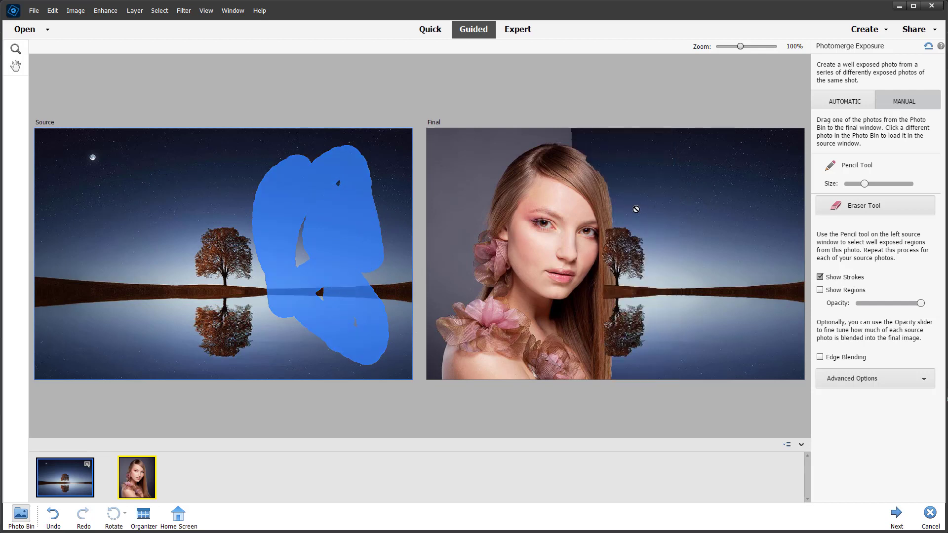
{"action": "mouse_move", "coordinate": [220, 145]}
{"action": "left_mouse_down"}
{"action": "mouse_move", "coordinate": [86, 149]}
{"action": "mouse_move", "coordinate": [43, 208]}
{"action": "mouse_move", "coordinate": [48, 306]}
{"action": "left_mouse_up"}
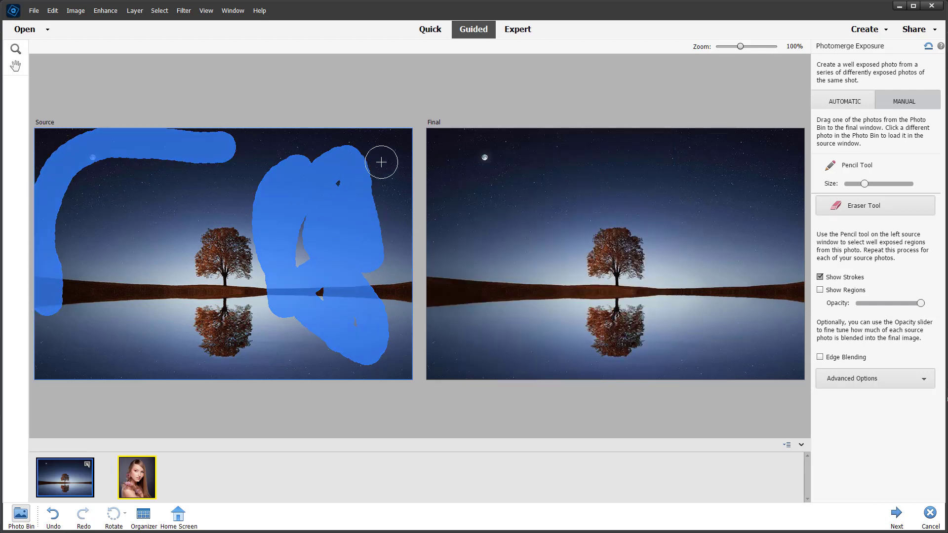
Erase the pencil strokes from the landscape source with the Eraser tool, using a larger eraser size
{"action": "left_click", "coordinate": [871, 205]}
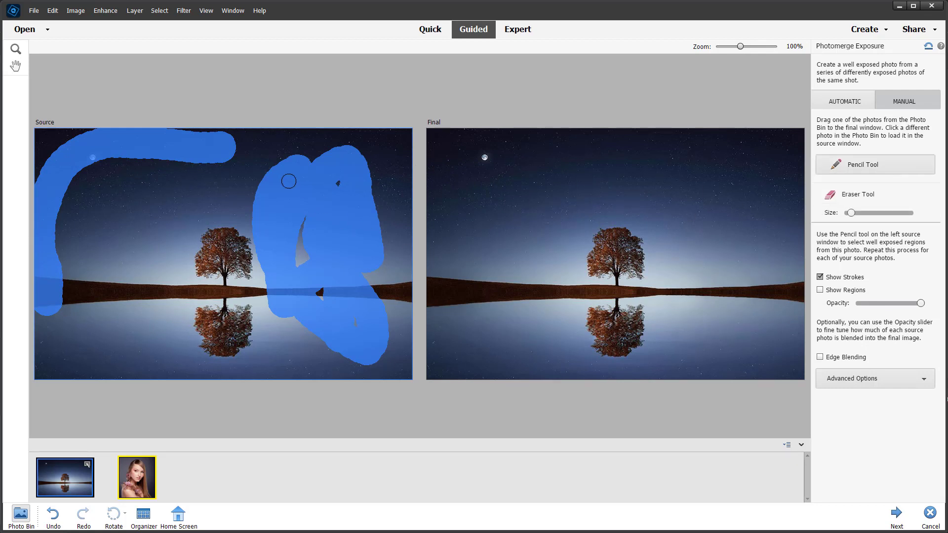
{"action": "mouse_move", "coordinate": [262, 172]}
{"action": "left_mouse_down"}
{"action": "mouse_move", "coordinate": [282, 267]}
{"action": "mouse_move", "coordinate": [252, 169]}
{"action": "mouse_move", "coordinate": [269, 300]}
{"action": "mouse_move", "coordinate": [263, 157]}
{"action": "mouse_move", "coordinate": [251, 362]}
{"action": "mouse_move", "coordinate": [267, 203]}
{"action": "mouse_move", "coordinate": [311, 311]}
{"action": "mouse_move", "coordinate": [287, 301]}
{"action": "left_mouse_up"}
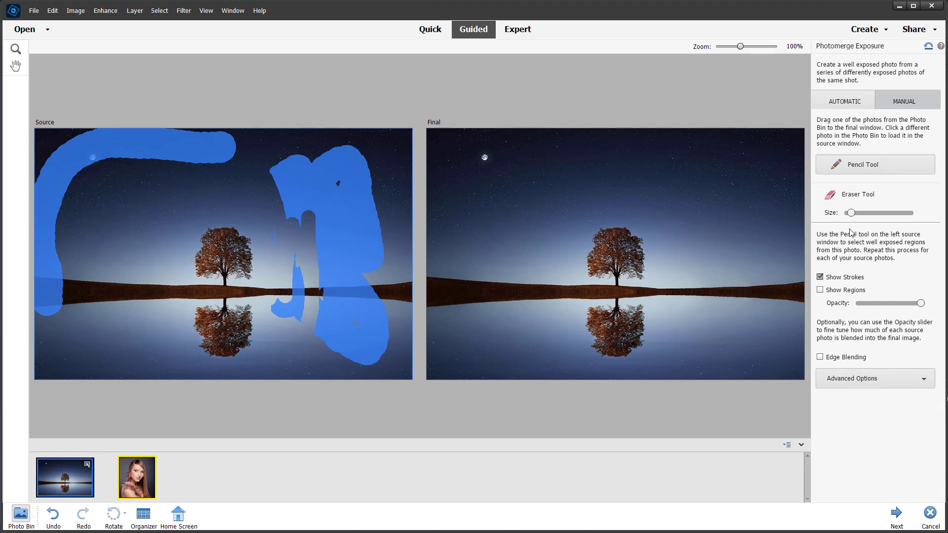
{"action": "left_click", "coordinate": [868, 214]}
{"action": "mouse_move", "coordinate": [275, 159]}
{"action": "left_mouse_down"}
{"action": "mouse_move", "coordinate": [296, 271]}
{"action": "mouse_move", "coordinate": [290, 292]}
{"action": "left_mouse_up"}
{"action": "left_click", "coordinate": [267, 313]}
{"action": "mouse_move", "coordinate": [255, 156]}
{"action": "left_mouse_down"}
{"action": "mouse_move", "coordinate": [141, 157]}
{"action": "mouse_move", "coordinate": [34, 217]}
{"action": "mouse_move", "coordinate": [62, 293]}
{"action": "left_mouse_up"}
{"action": "mouse_move", "coordinate": [68, 218]}
{"action": "left_mouse_down"}
{"action": "mouse_move", "coordinate": [66, 297]}
{"action": "mouse_move", "coordinate": [45, 327]}
{"action": "mouse_move", "coordinate": [52, 203]}
{"action": "mouse_move", "coordinate": [88, 125]}
{"action": "mouse_move", "coordinate": [216, 137]}
{"action": "mouse_move", "coordinate": [105, 152]}
{"action": "mouse_move", "coordinate": [153, 133]}
{"action": "left_mouse_up"}
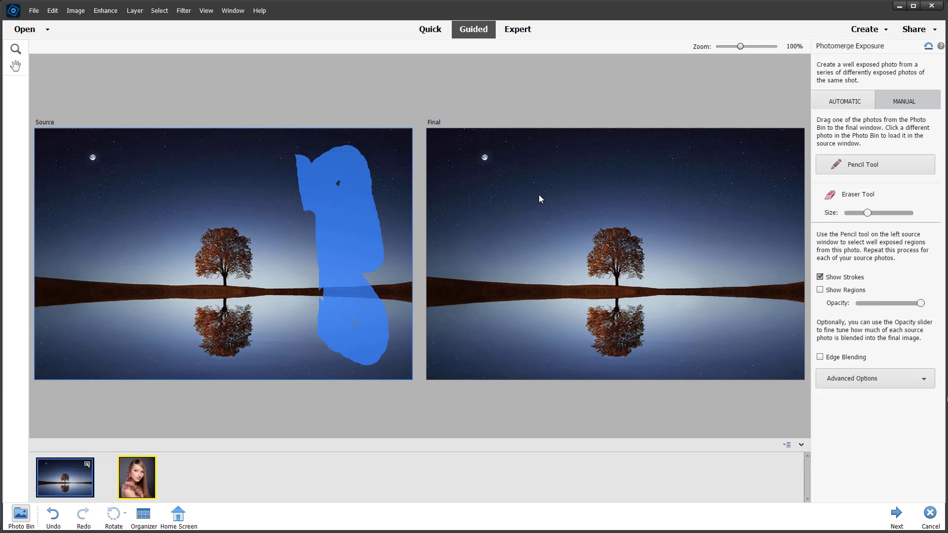
{"action": "mouse_move", "coordinate": [294, 159]}
{"action": "left_mouse_down"}
{"action": "mouse_move", "coordinate": [362, 296]}
{"action": "mouse_move", "coordinate": [385, 375]}
{"action": "mouse_move", "coordinate": [296, 343]}
{"action": "left_mouse_up"}
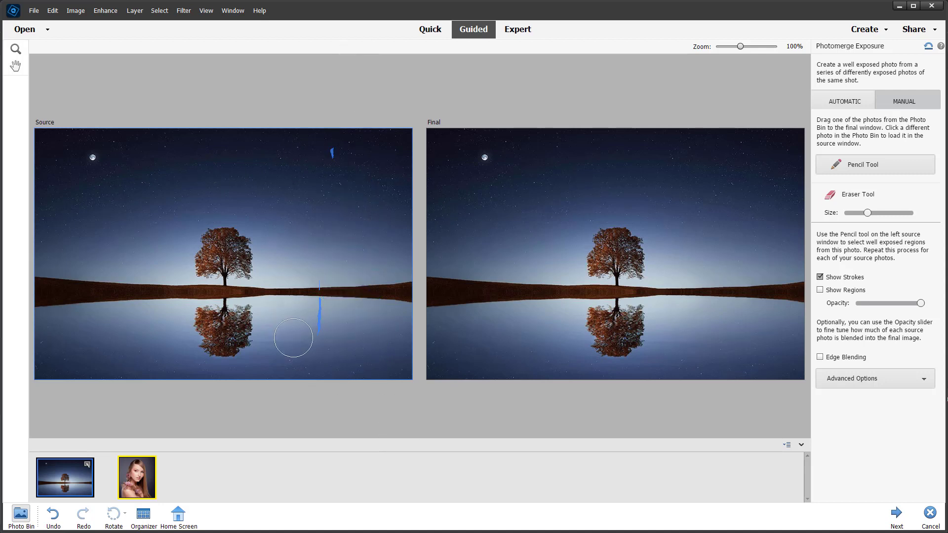
With the Pencil tool active, place the portrait as the final image again and load the night landscape as the source
{"action": "left_click", "coordinate": [869, 165]}
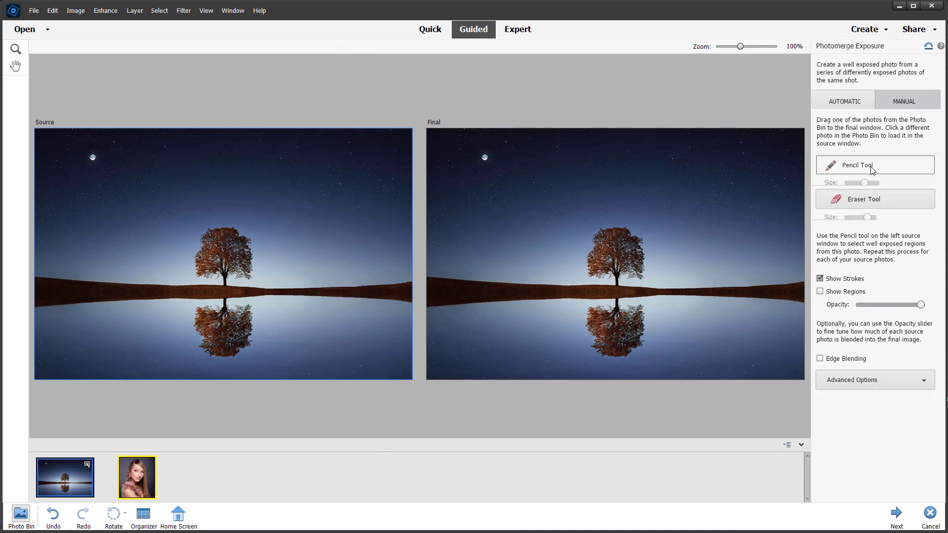
{"action": "left_click", "coordinate": [508, 182]}
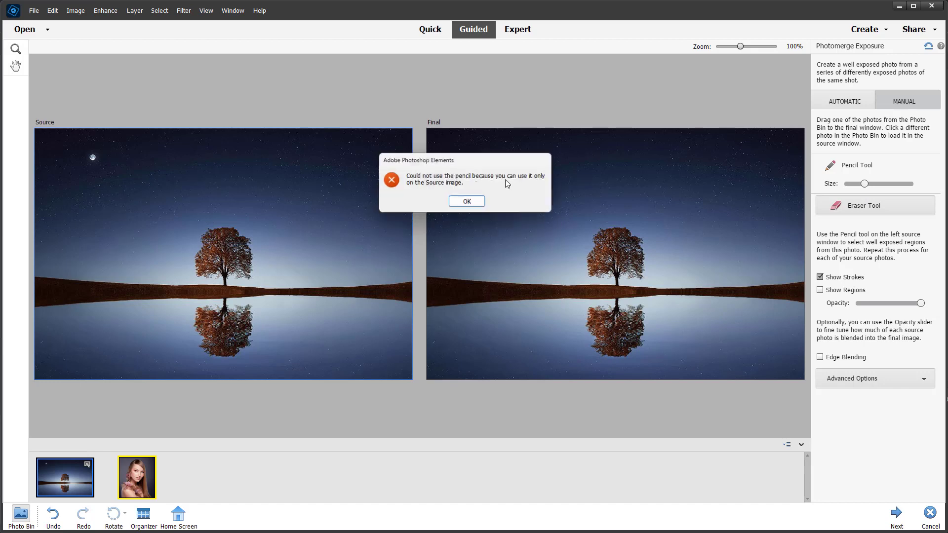
{"action": "left_click", "coordinate": [466, 201]}
{"action": "mouse_move", "coordinate": [143, 478]}
{"action": "left_mouse_down"}
{"action": "mouse_move", "coordinate": [160, 484]}
{"action": "mouse_move", "coordinate": [491, 282]}
{"action": "left_mouse_up"}
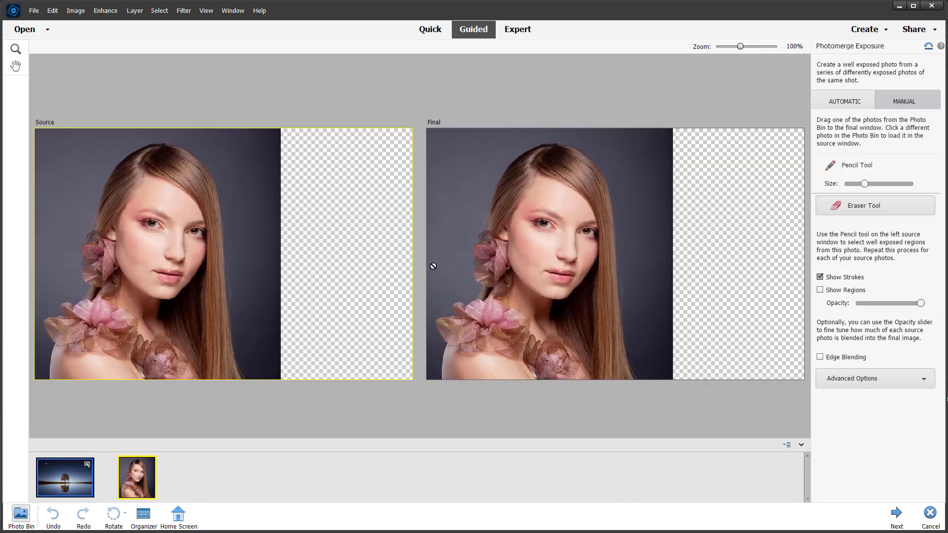
{"action": "left_click", "coordinate": [69, 487]}
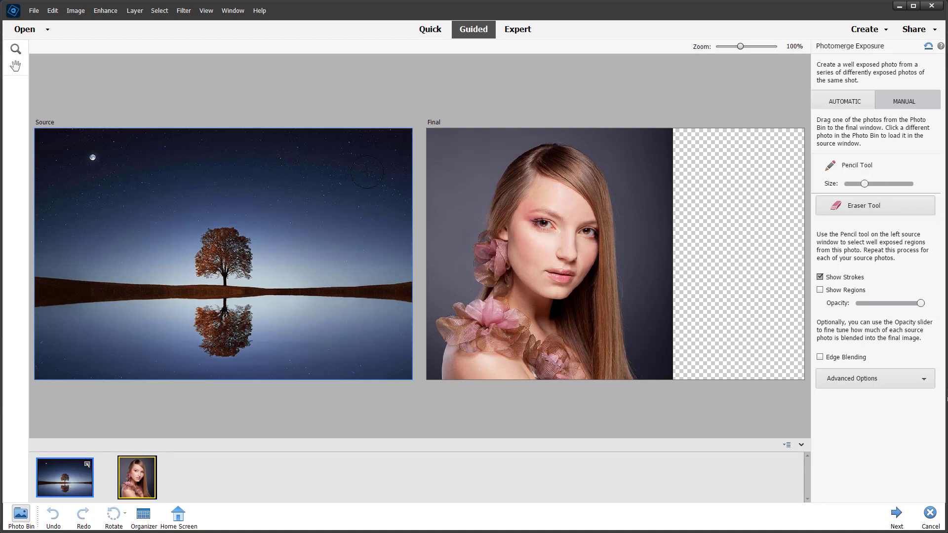
Paint pencil strokes on the landscape source right of the tree, in the top-left corner and at the lower left edge
{"action": "left_click_drag", "start_coordinate": [322, 154], "coordinate": [365, 288]}
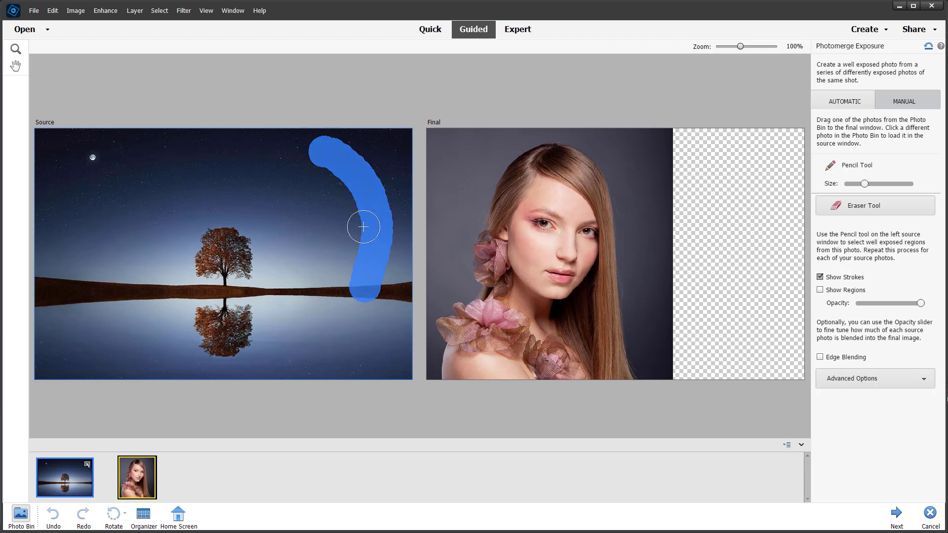
{"action": "mouse_move", "coordinate": [322, 217]}
{"action": "left_mouse_down"}
{"action": "mouse_move", "coordinate": [317, 249]}
{"action": "mouse_move", "coordinate": [341, 320]}
{"action": "left_mouse_up"}
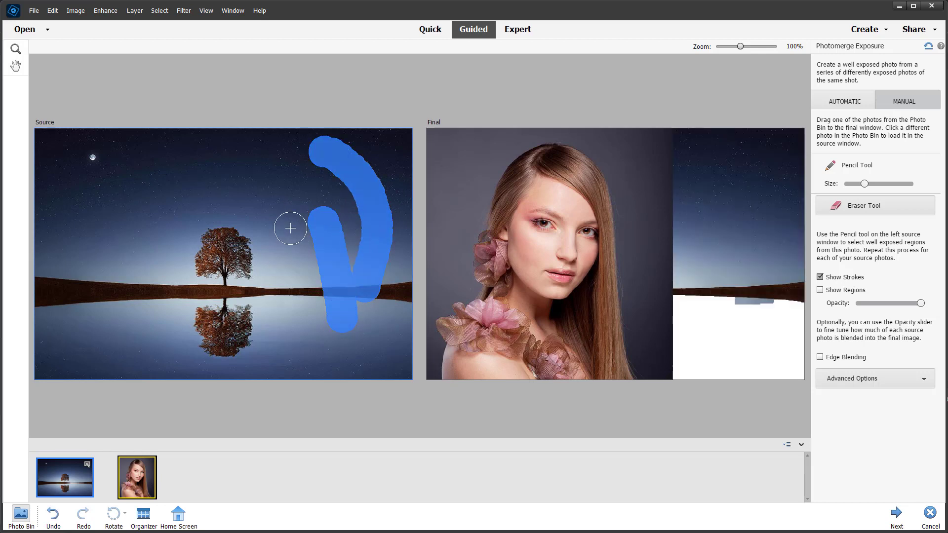
{"action": "mouse_move", "coordinate": [269, 182]}
{"action": "left_mouse_down"}
{"action": "mouse_move", "coordinate": [301, 238]}
{"action": "mouse_move", "coordinate": [288, 257]}
{"action": "mouse_move", "coordinate": [290, 317]}
{"action": "left_mouse_up"}
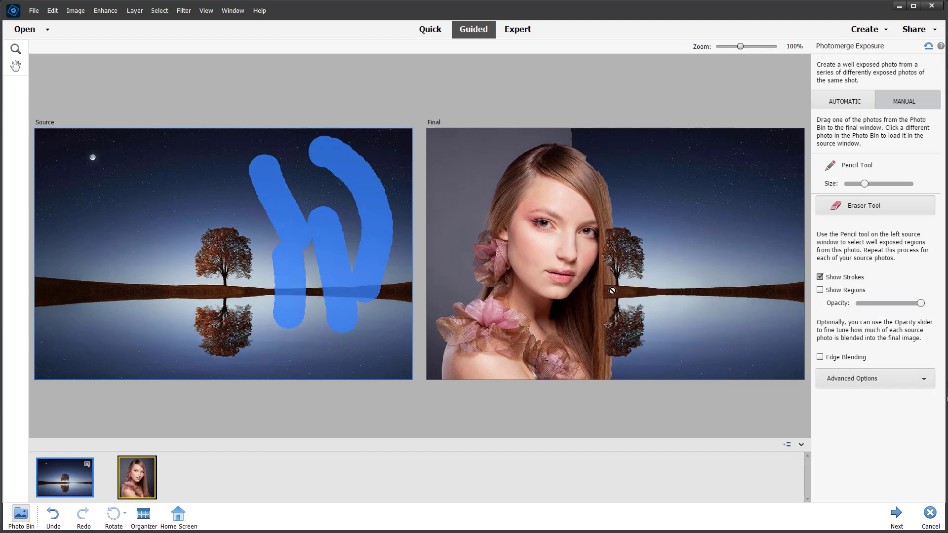
{"action": "mouse_move", "coordinate": [92, 142]}
{"action": "left_mouse_down"}
{"action": "mouse_move", "coordinate": [54, 161]}
{"action": "mouse_move", "coordinate": [30, 229]}
{"action": "left_mouse_up"}
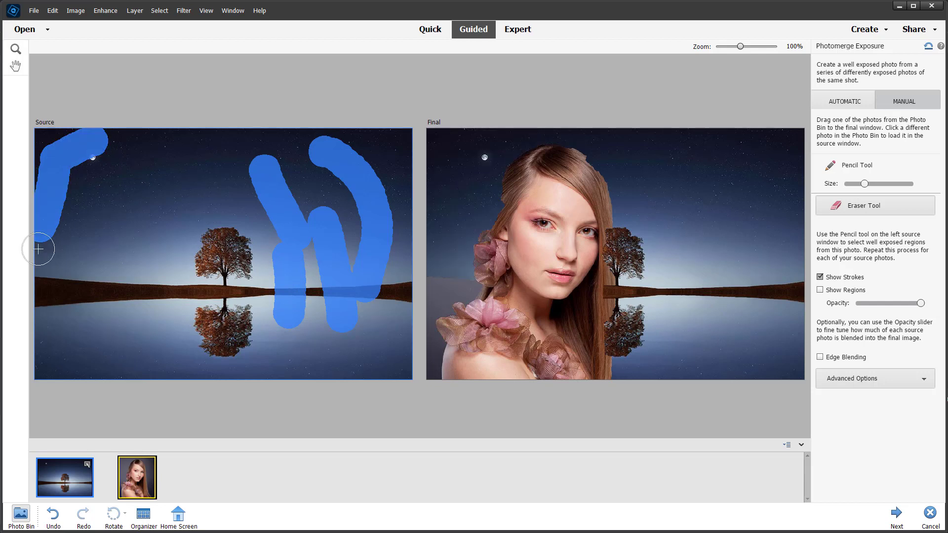
{"action": "left_click_drag", "start_coordinate": [45, 309], "coordinate": [46, 317]}
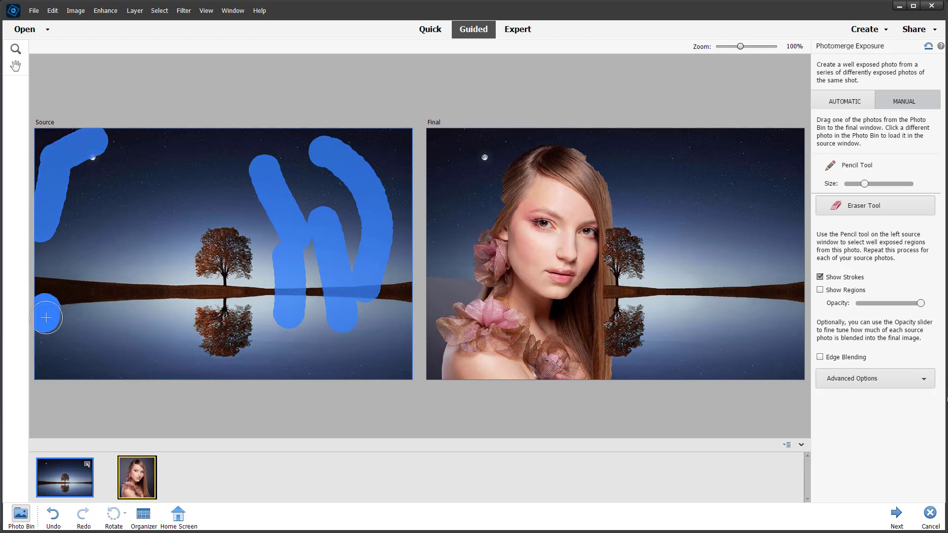
Erase the inner lower part of the upper-left pencil stroke on the landscape source with the Eraser tool
{"action": "left_click", "coordinate": [877, 208]}
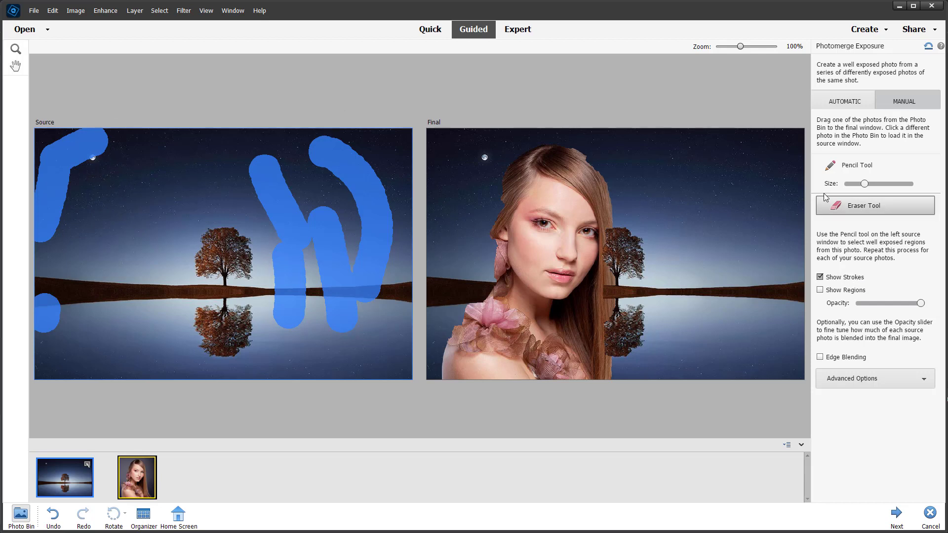
{"action": "left_click", "coordinate": [862, 210]}
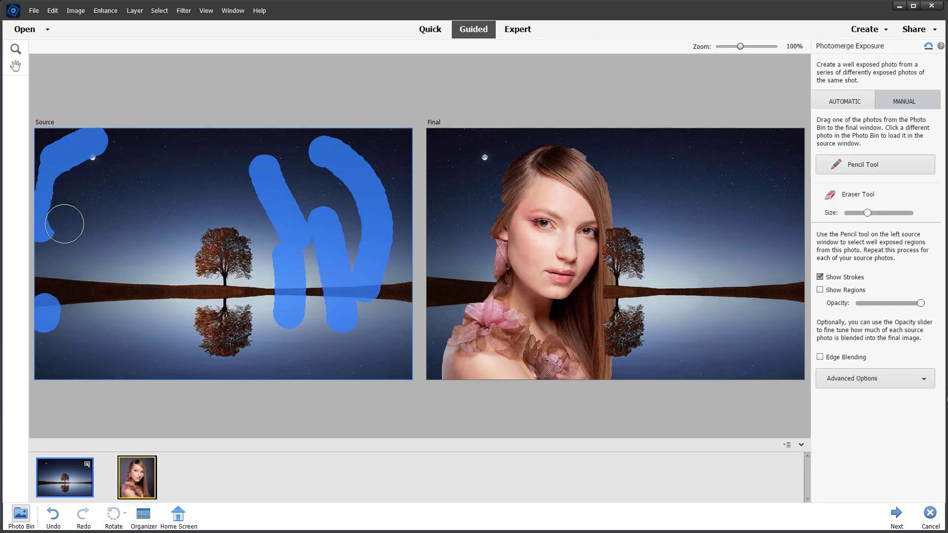
Show the blended regions over the final image at full opacity and enable Edge Blending
{"action": "left_click", "coordinate": [850, 278]}
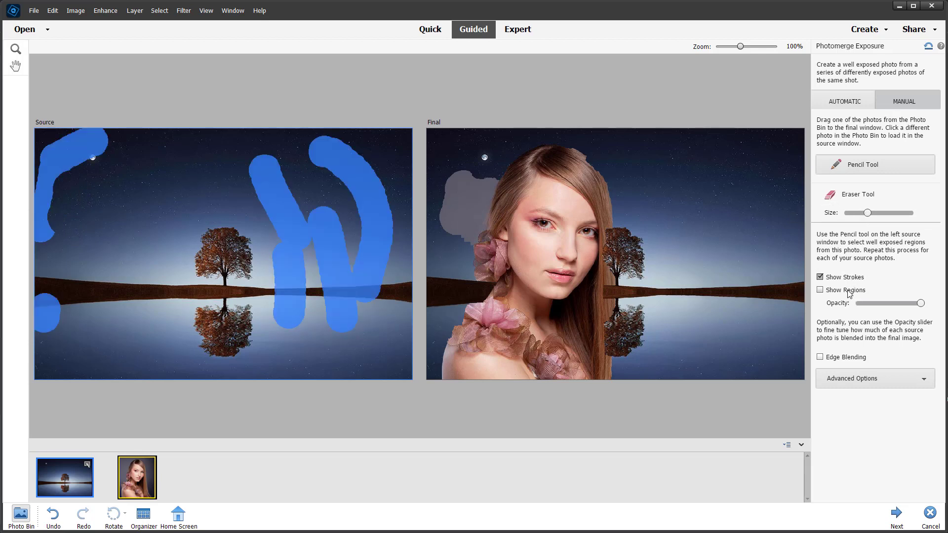
{"action": "left_click", "coordinate": [849, 292]}
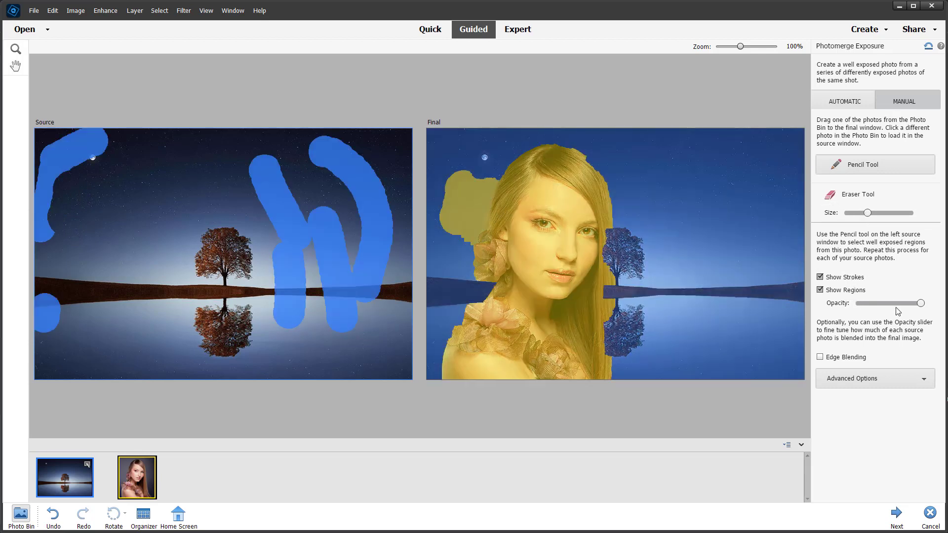
{"action": "left_click_drag", "start_coordinate": [891, 303], "coordinate": [937, 309]}
Align the photos with the Alignment Tool, moving the final image's first marker to the bridge of the nose, and generate the merged output image
{"action": "left_click", "coordinate": [877, 379]}
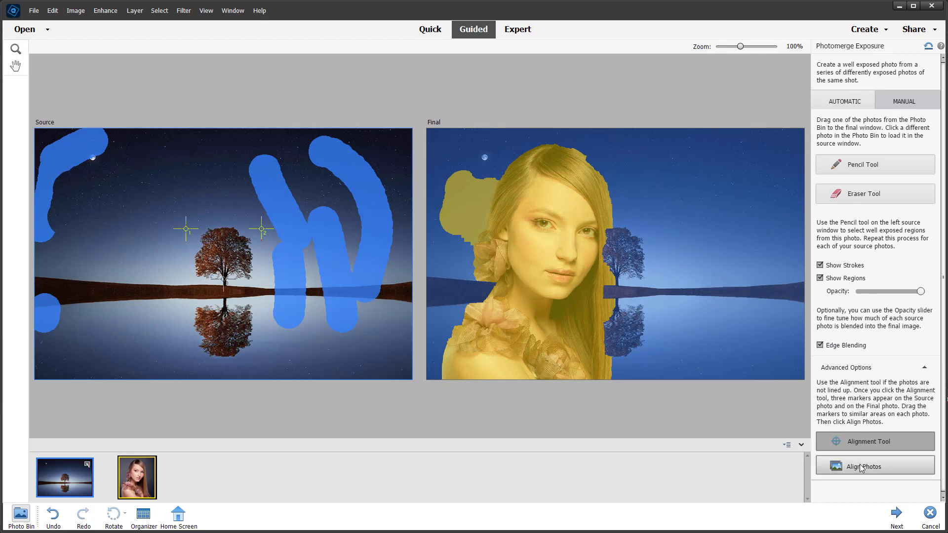
{"action": "mouse_move", "coordinate": [645, 252]}
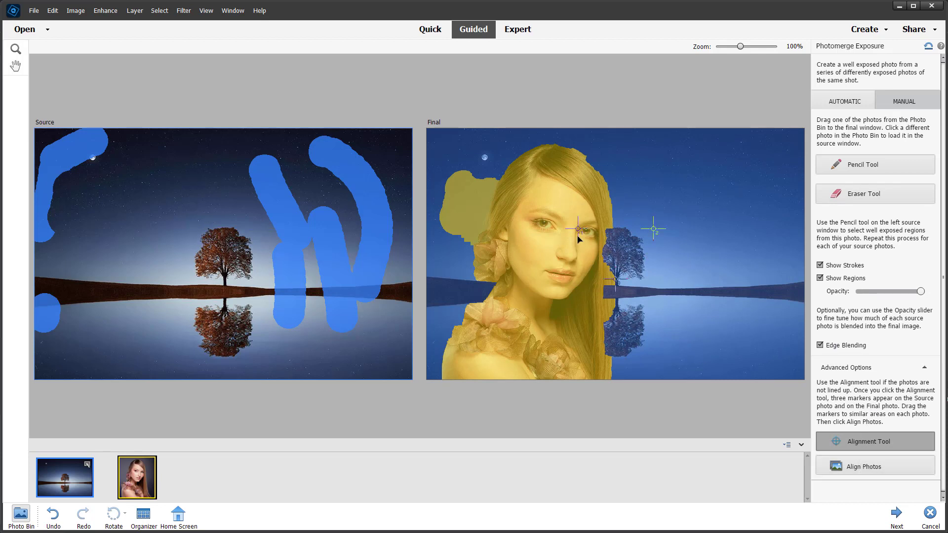
{"action": "left_click_drag", "start_coordinate": [578, 237], "coordinate": [562, 240]}
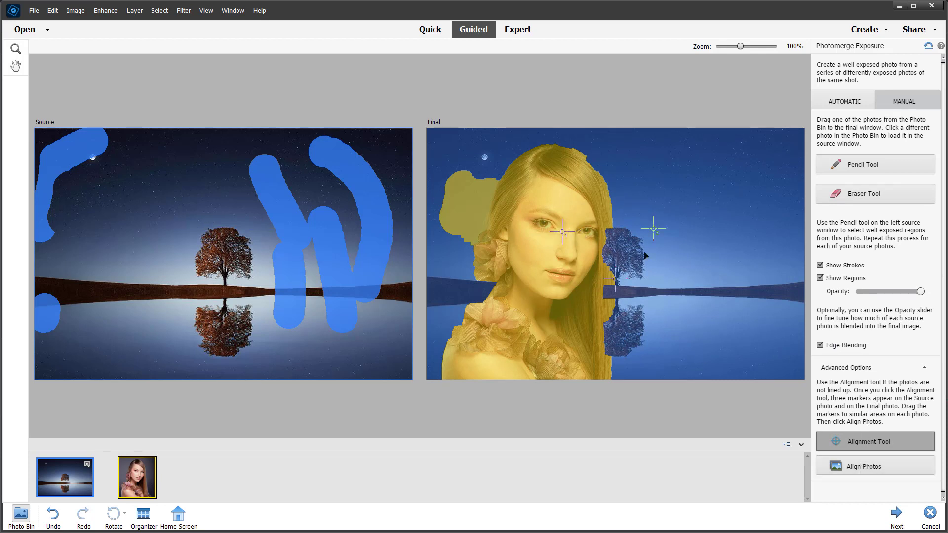
{"action": "left_click", "coordinate": [887, 468]}
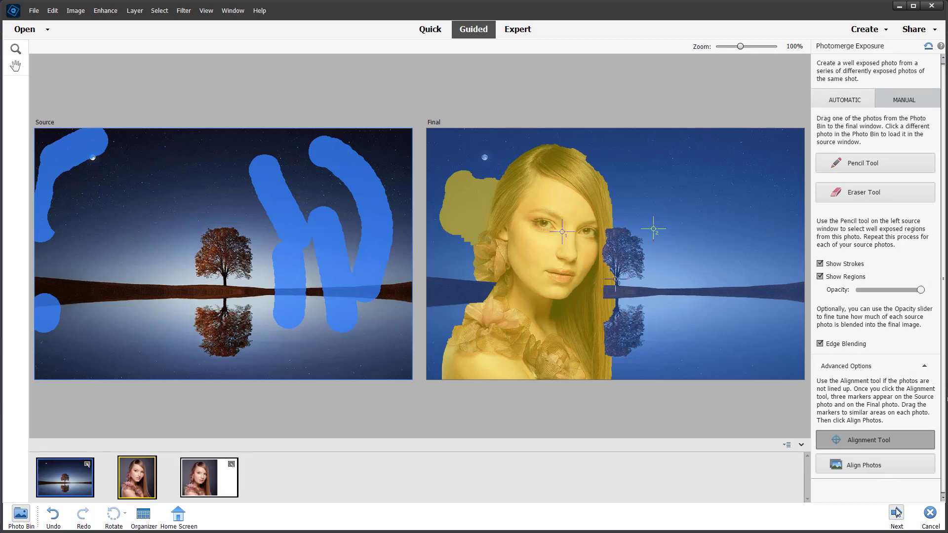
{"action": "left_click", "coordinate": [896, 513]}
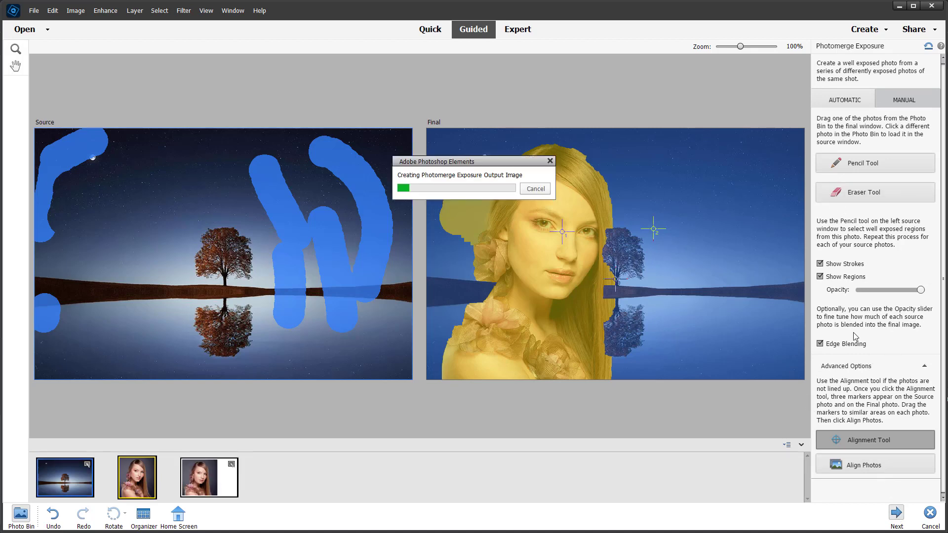